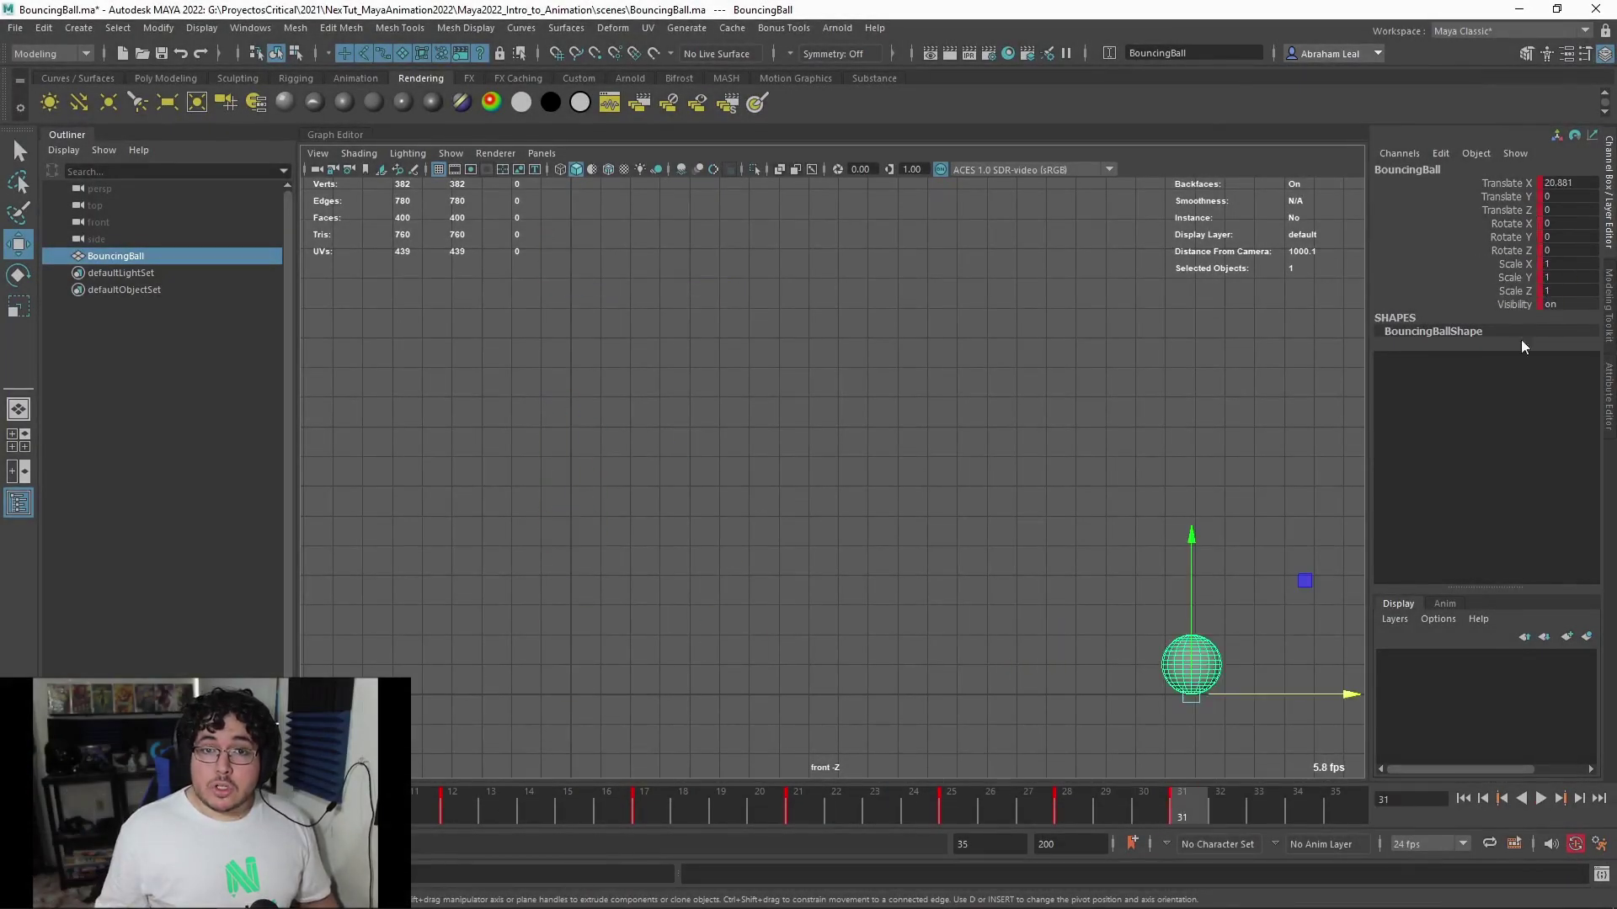
scroll(1224, 310, down, 1)
Delete the flat keys from the ball's Translate Y curve and advance to frame 31.
mouse_move(732, 142)
mouse_down()
mouse_move(731, 333)
mouse_move(762, 546)
mouse_up()
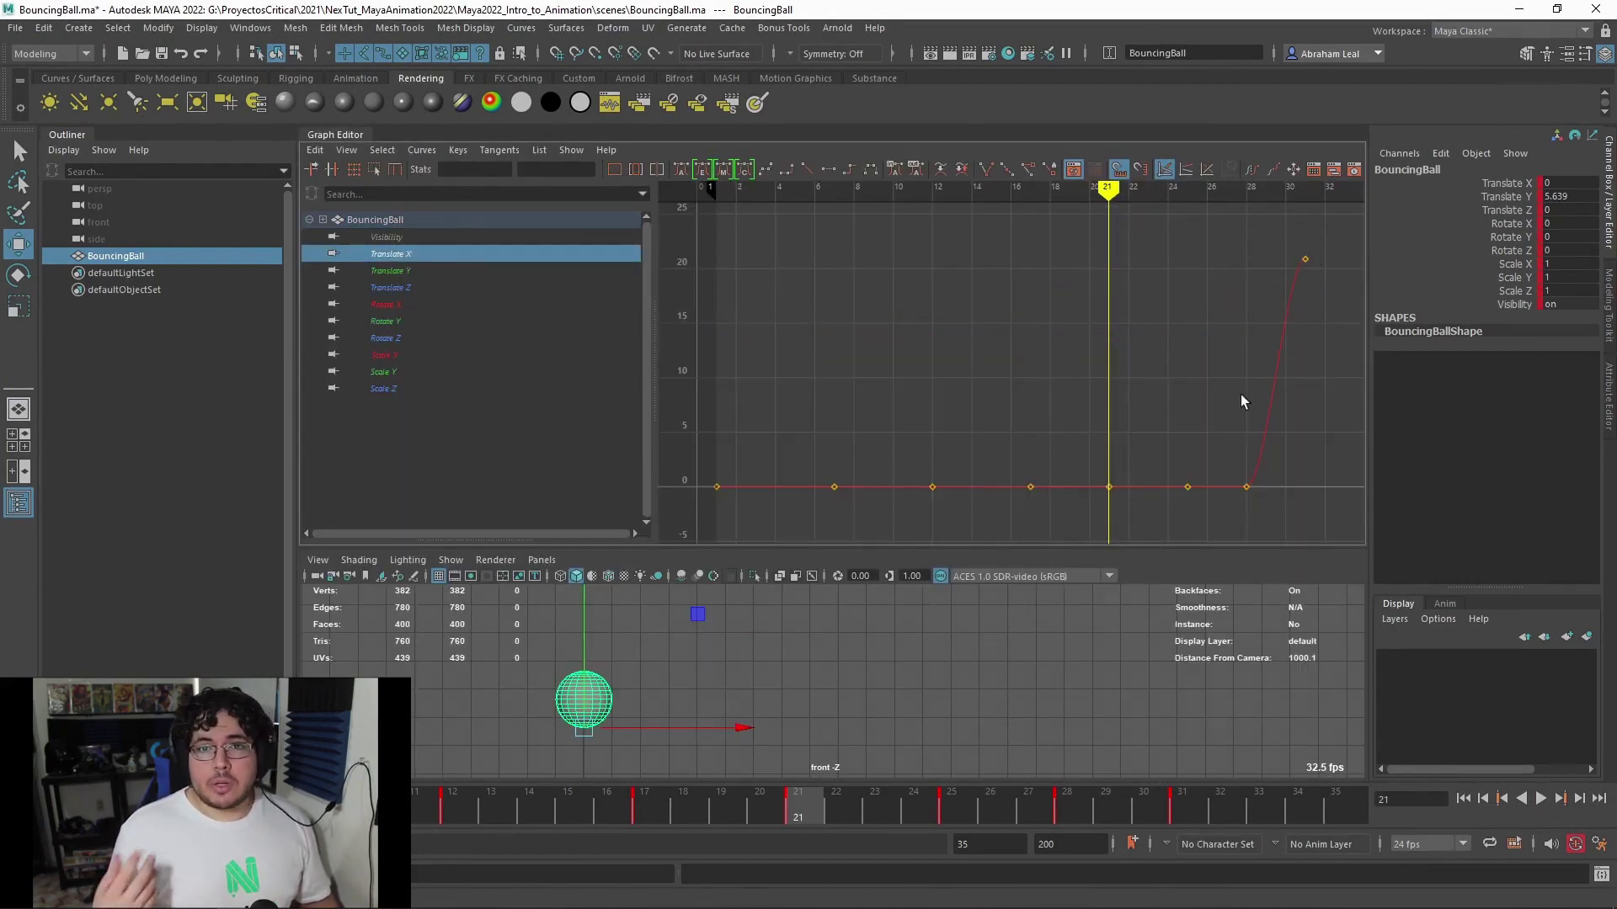
key(Delete)
mouse_move(1245, 396)
mouse_down()
mouse_move(751, 553)
mouse_move(762, 386)
mouse_up()
key(period)
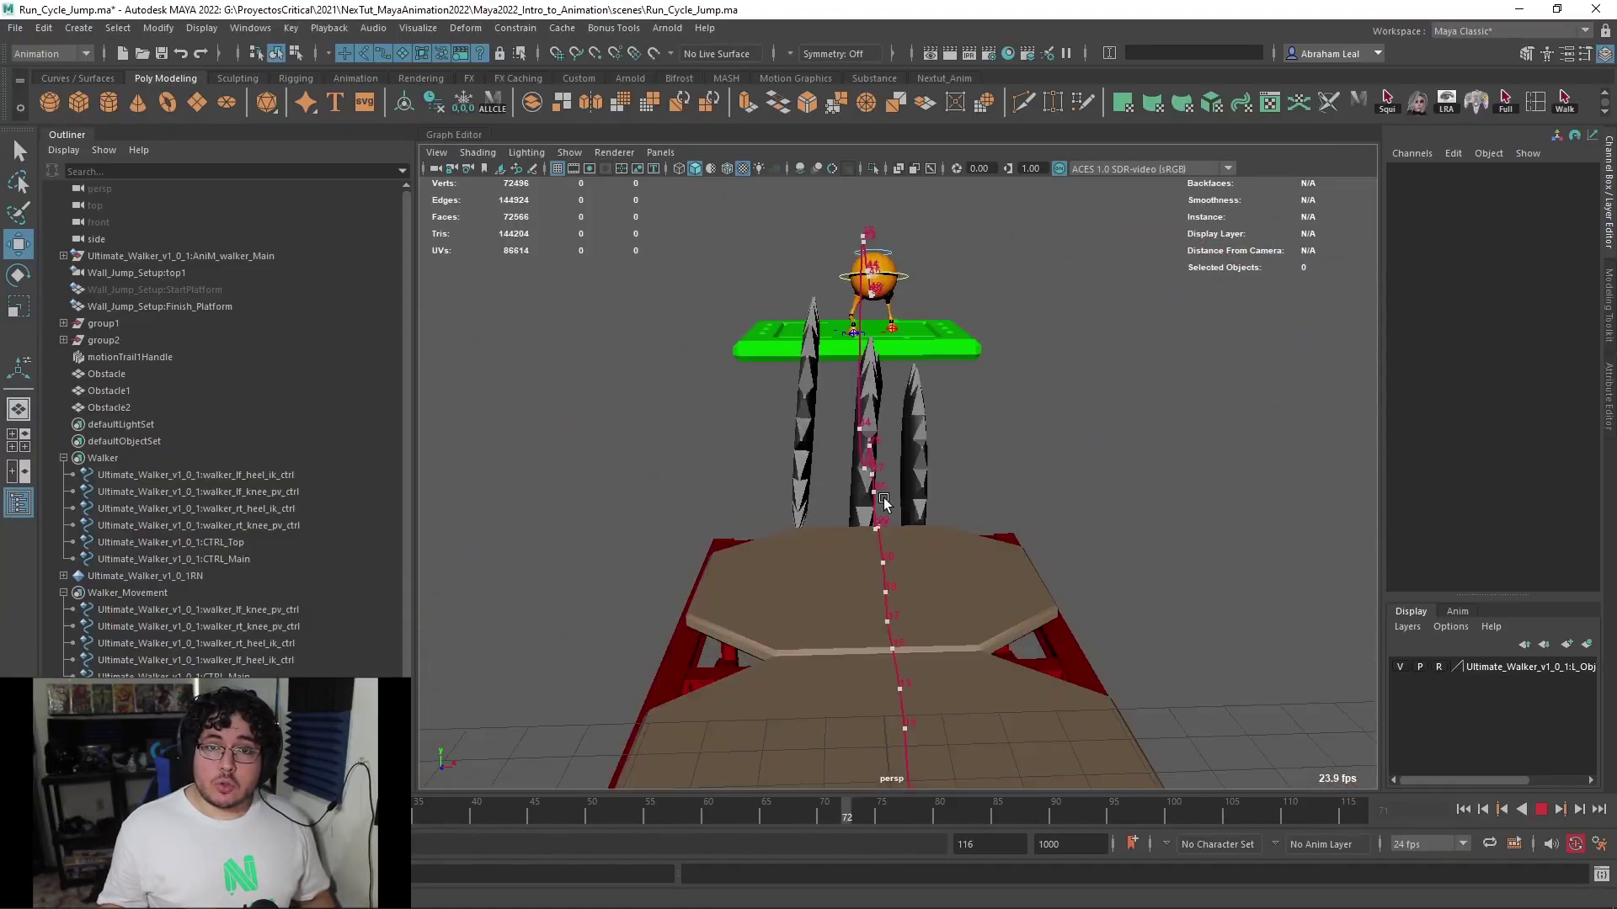
Duplicate the saw obstacle as Obstacle3 and place it, smaller, on the wooden platform.
alt+drag(845, 652, 812, 400)
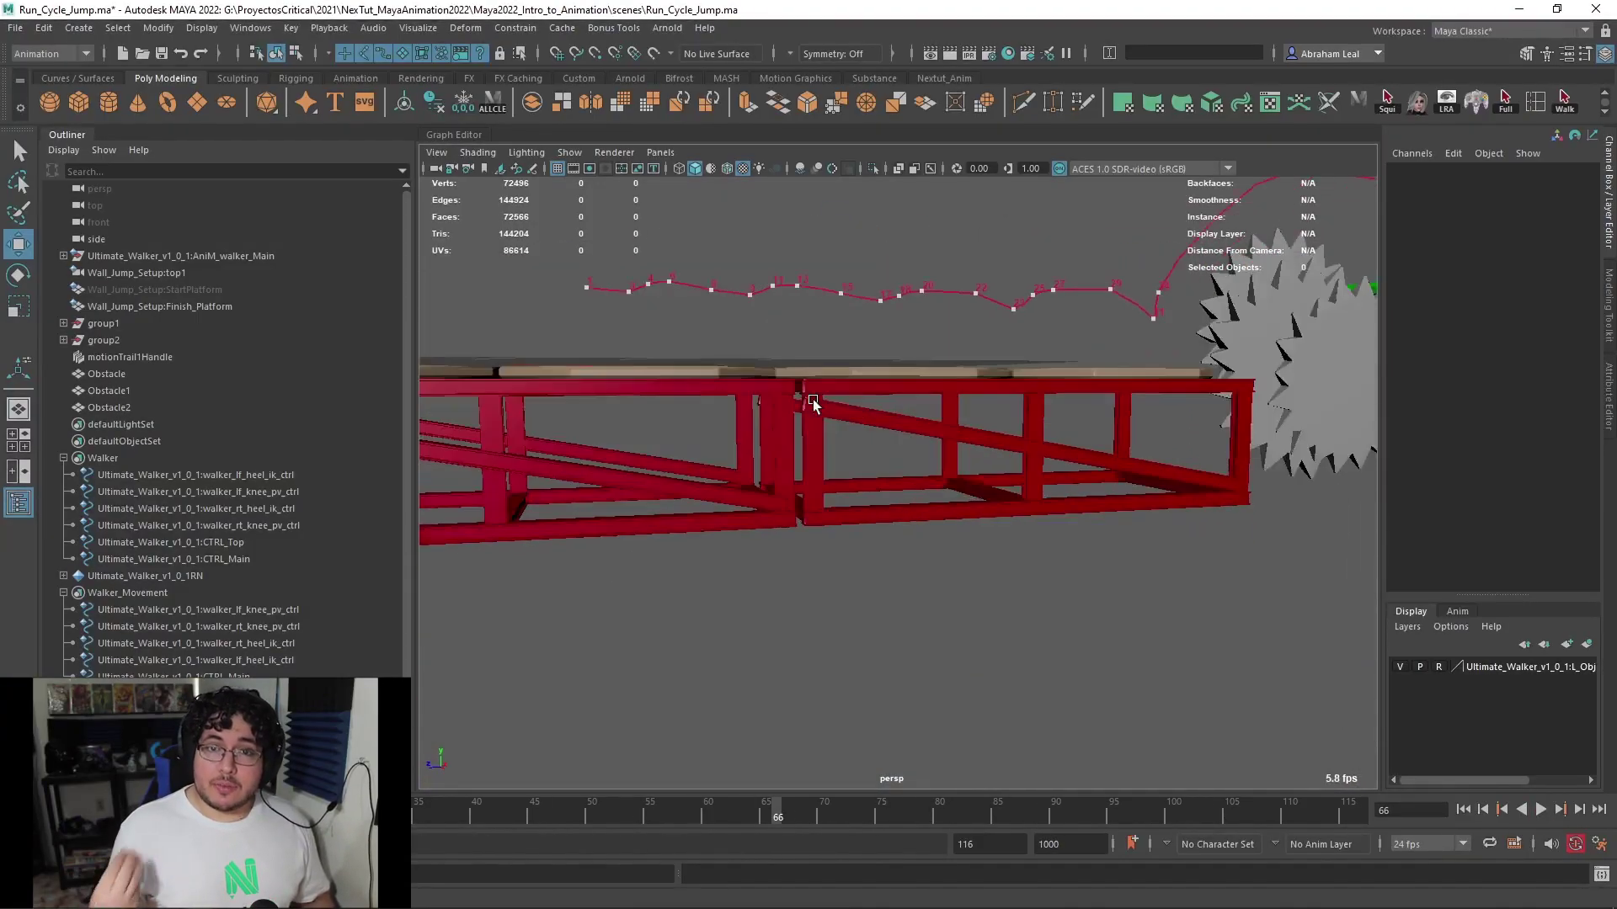
click(1313, 443)
key(ctrl+d)
middle_drag(740, 475, 867, 452)
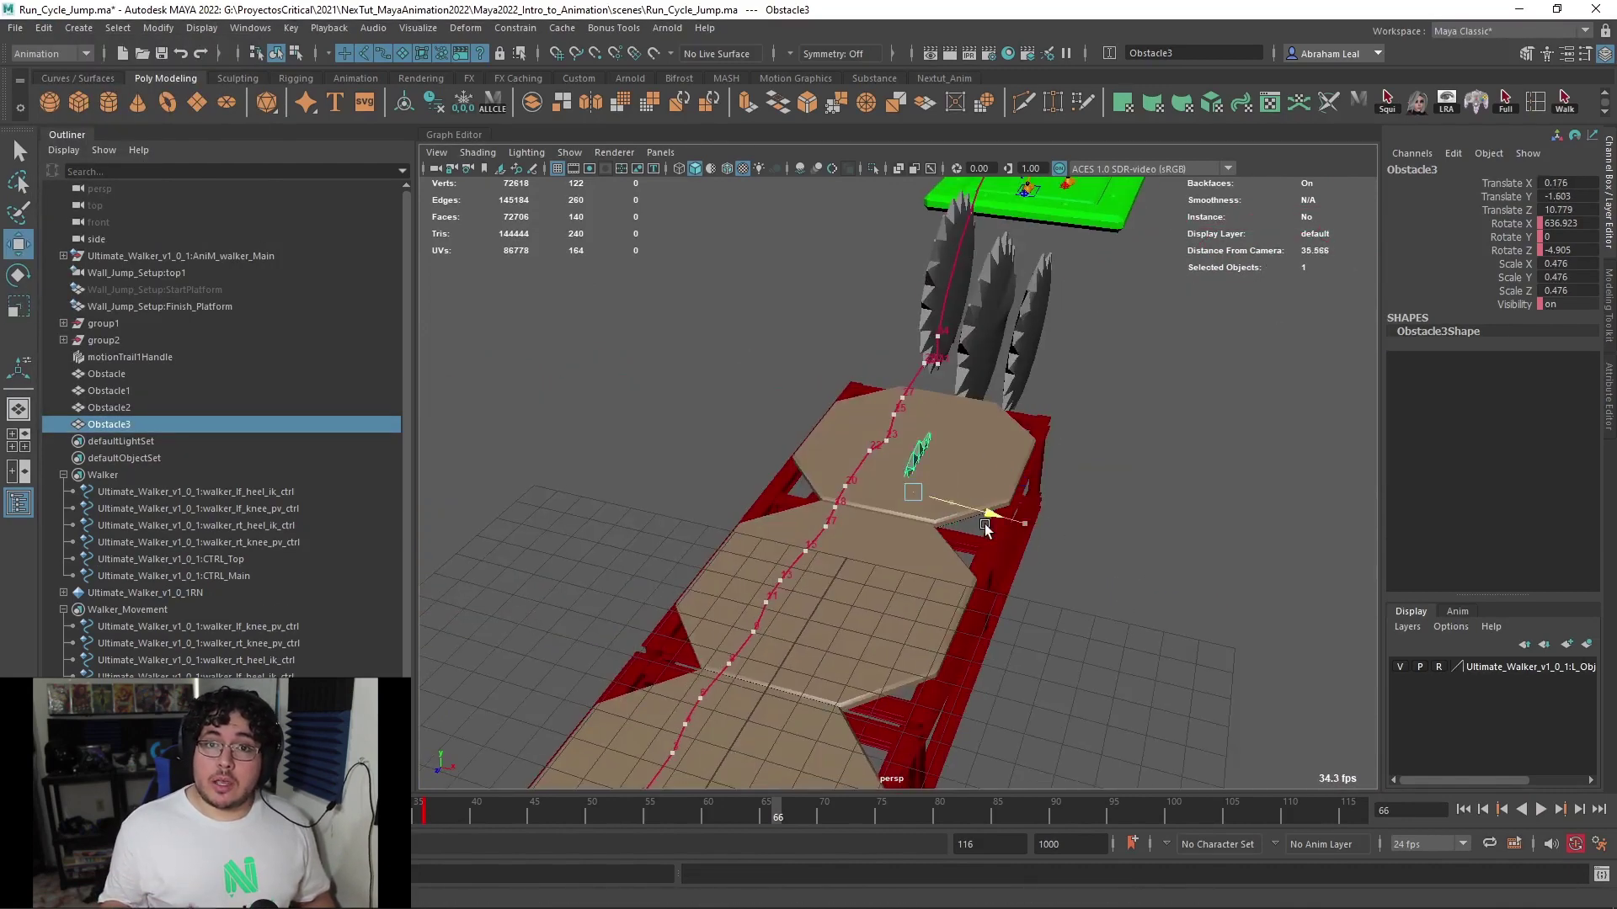